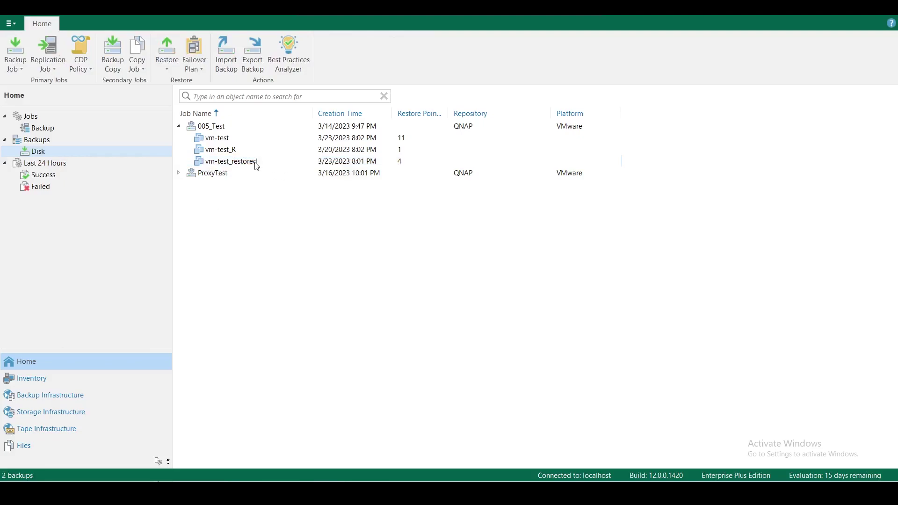
- Start an instant disk recovery of vm-test_restored from the 8:01 PM Thursday 3/23/2023 restore point, mounting it as a VM disk
right_click(256, 163)
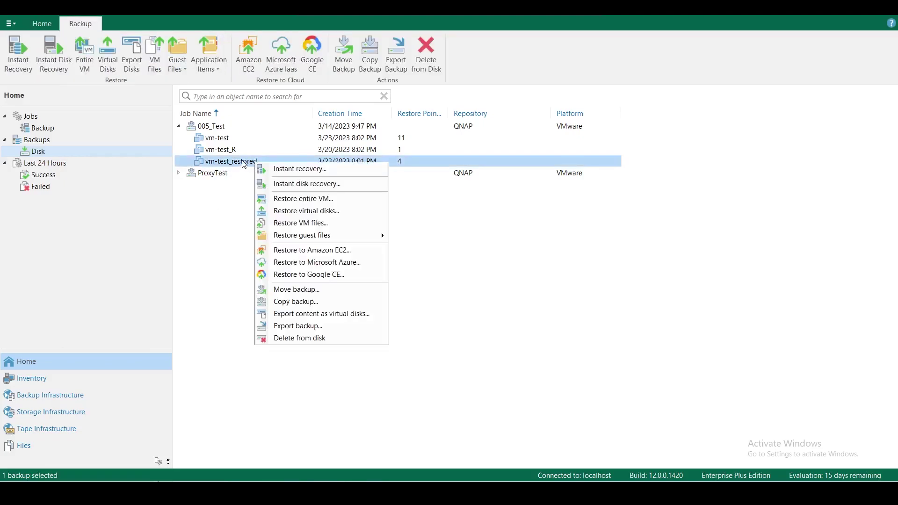
left_click(307, 186)
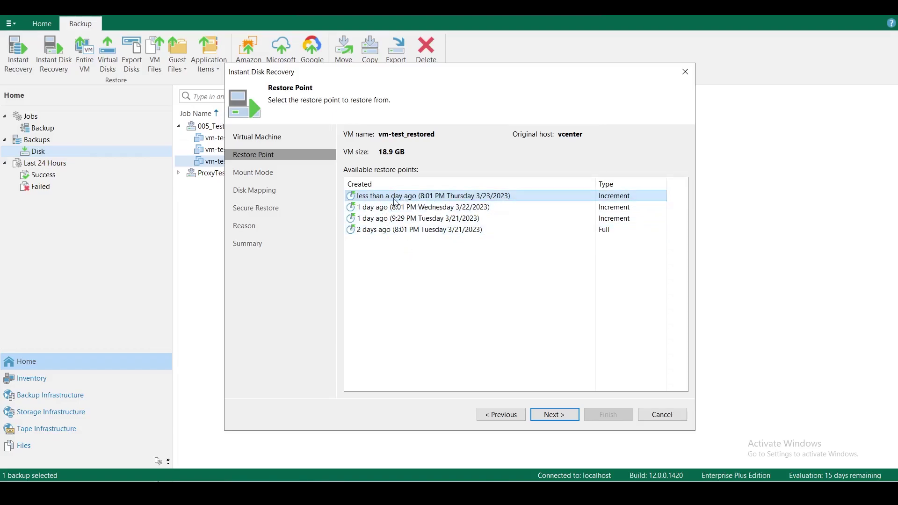
left_click(564, 414)
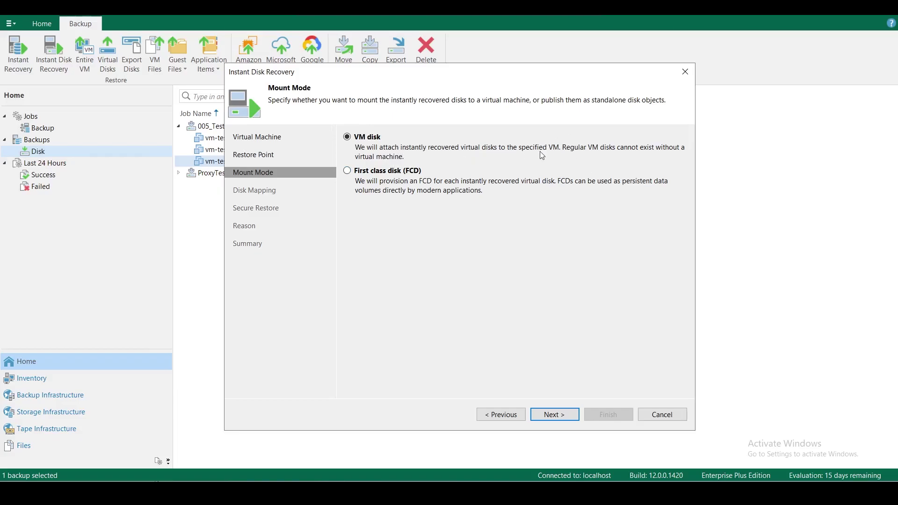
left_click(347, 171)
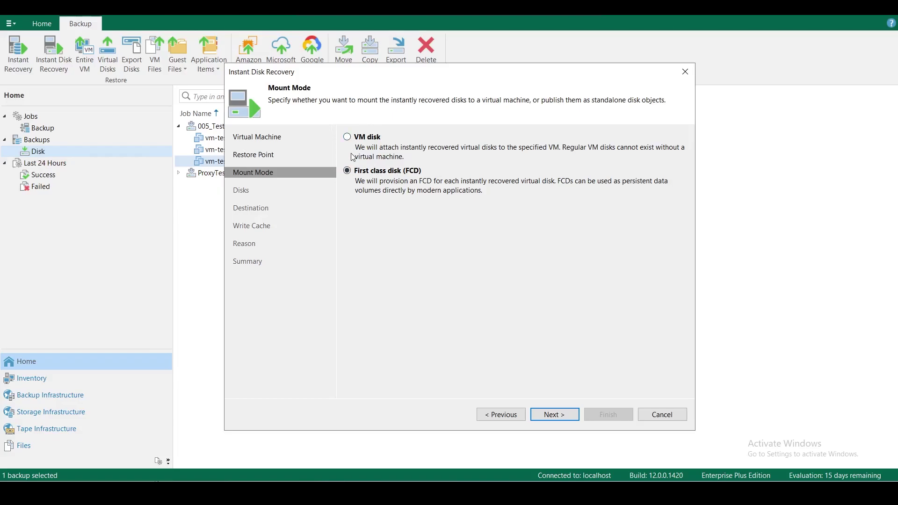
left_click(348, 138)
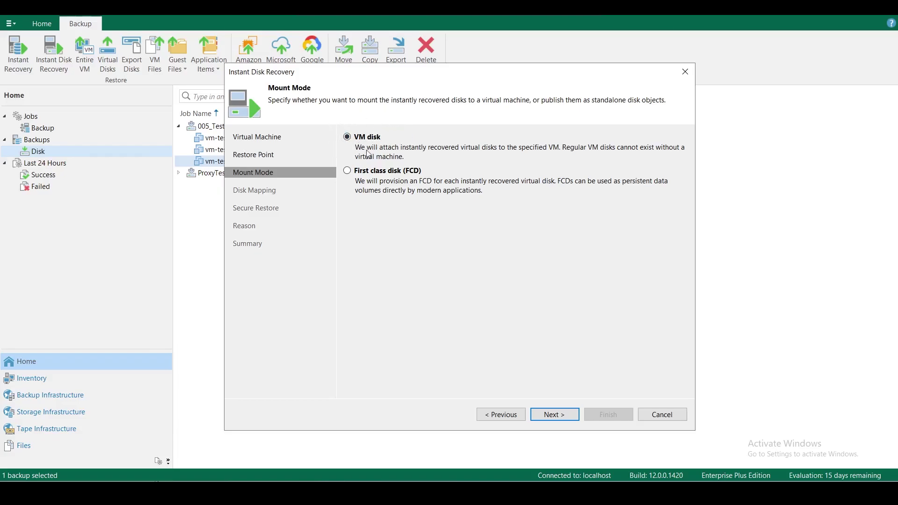
left_click(555, 415)
- Include only vm-test_restored_1.vmdk in the disk mapping and choose SRVSatuDC01 as the destination virtual machine
left_click_drag(376, 74, 502, 76)
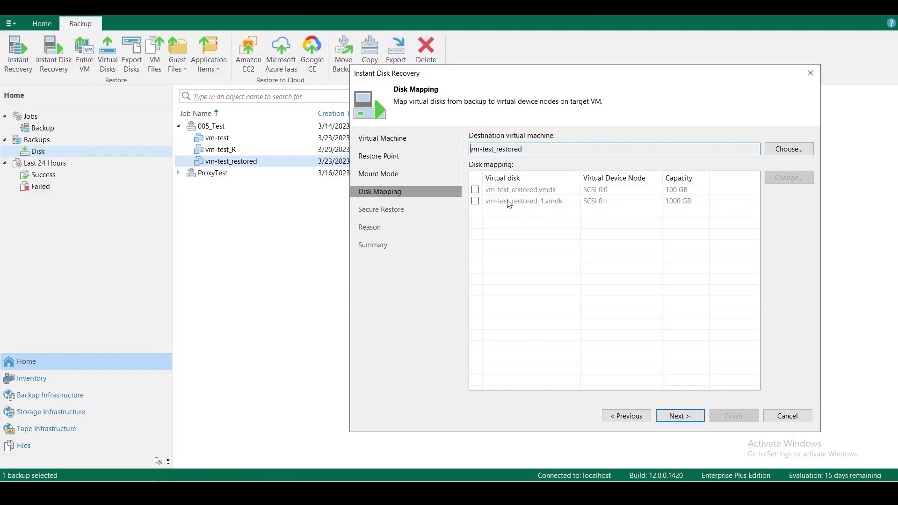
left_click(476, 202)
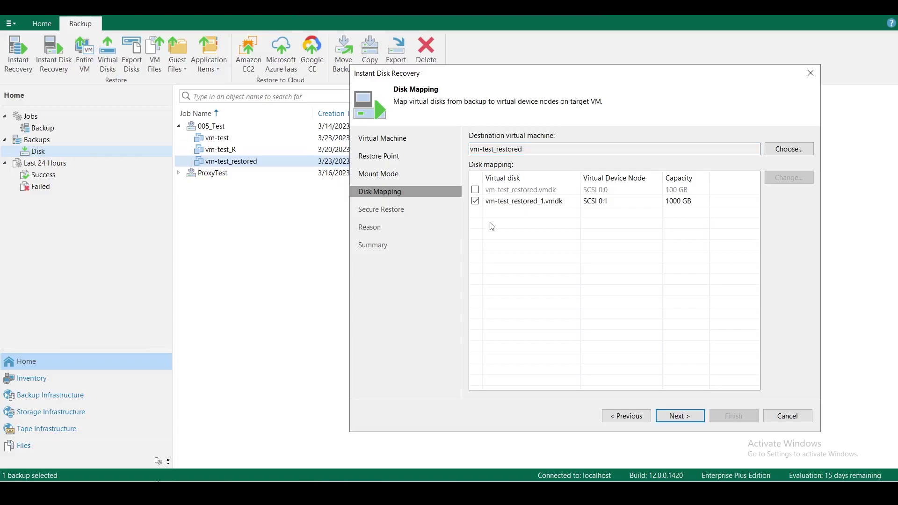
left_click(530, 150)
left_click(777, 154)
left_click(409, 229)
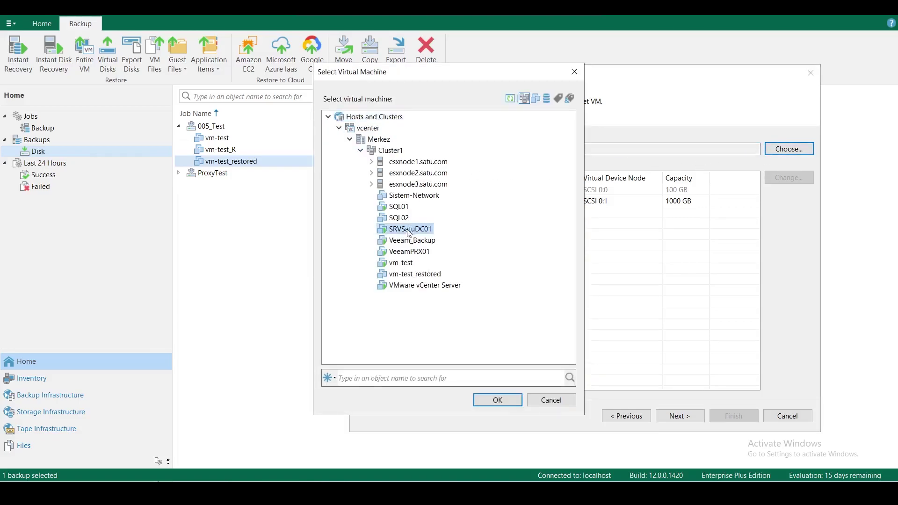
left_click(508, 403)
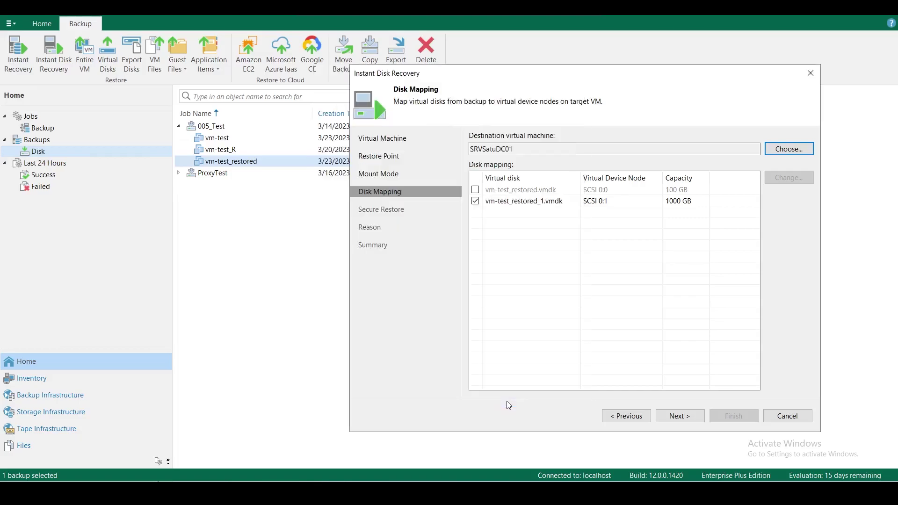
- Launch the disk recovery without a malware scan and without giving a restore reason
left_click(677, 418)
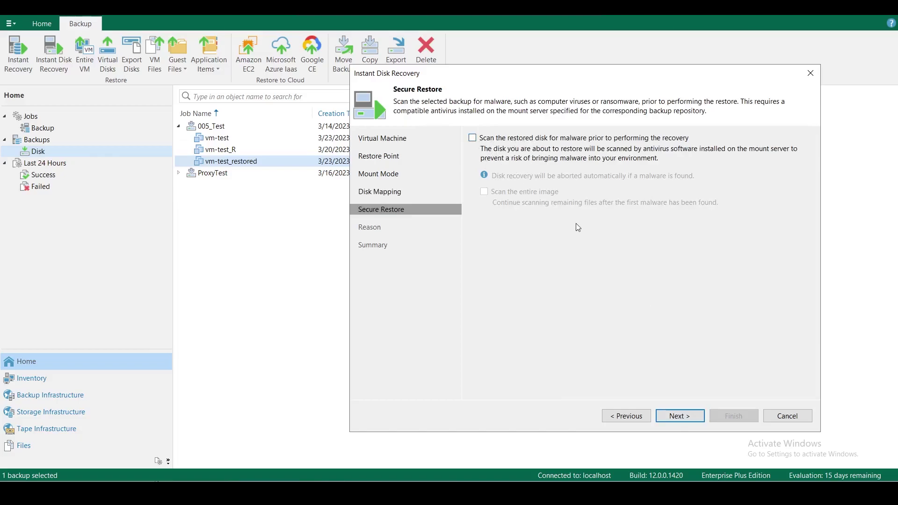
left_click(689, 419)
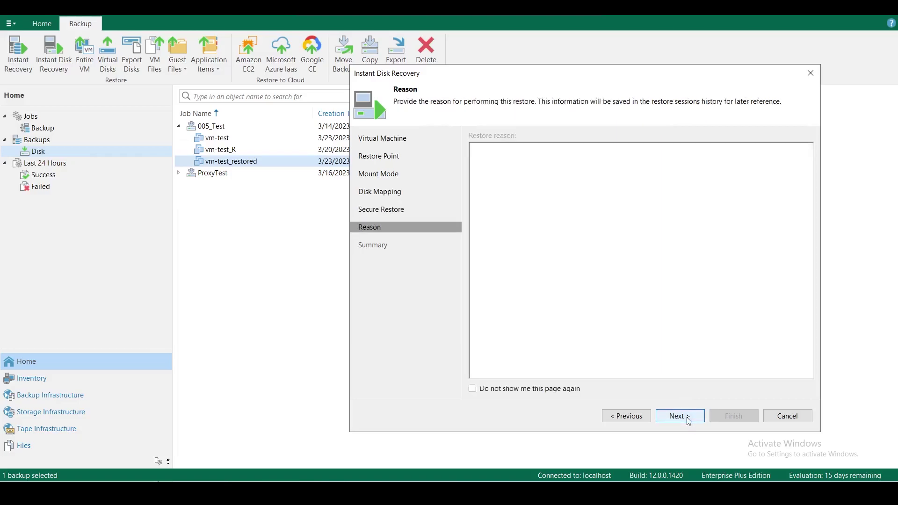
left_click(688, 418)
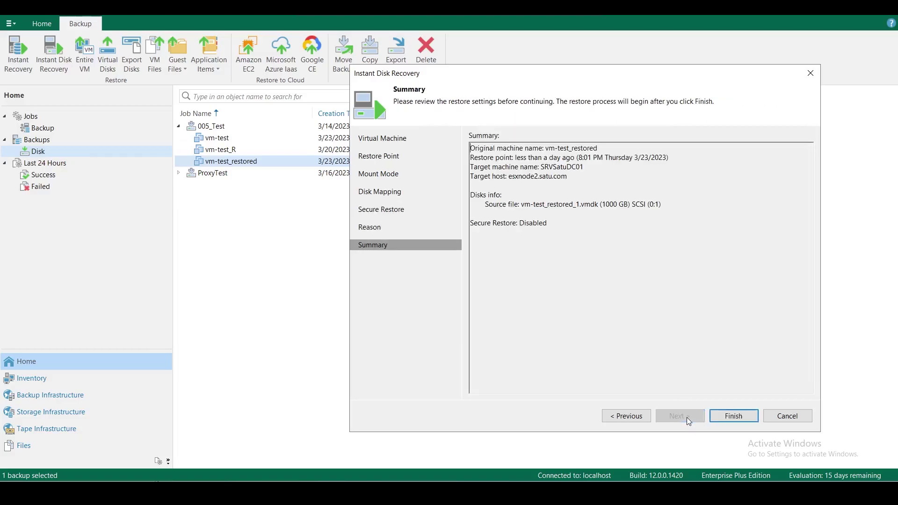
left_click(741, 420)
- Switch to the vSphere Client, enlarge the recent tasks area and launch the web console of SRVSatuDC01
left_click_drag(489, 120, 473, 120)
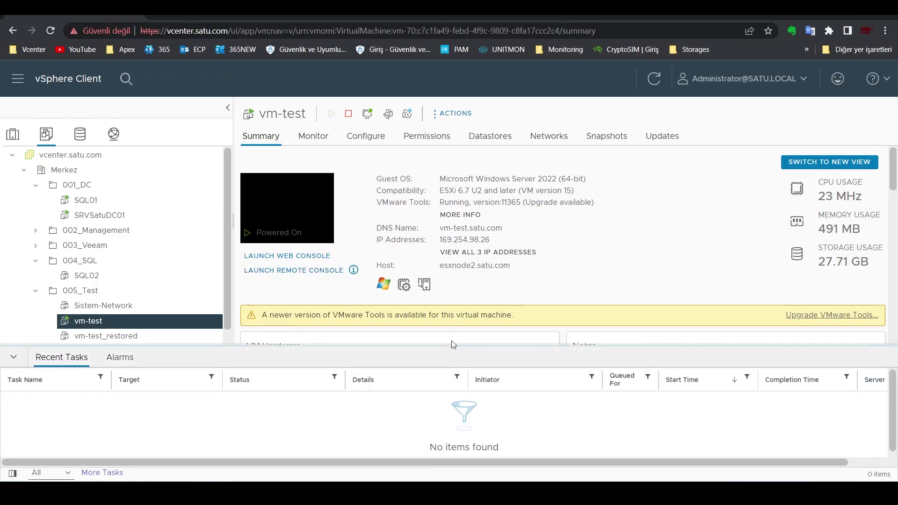
left_click_drag(453, 352, 450, 326)
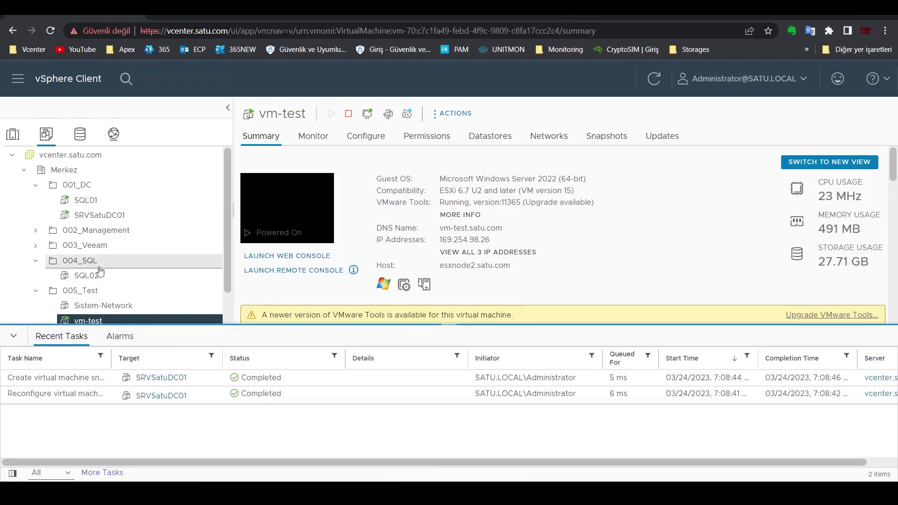
left_click(100, 216)
left_click(296, 256)
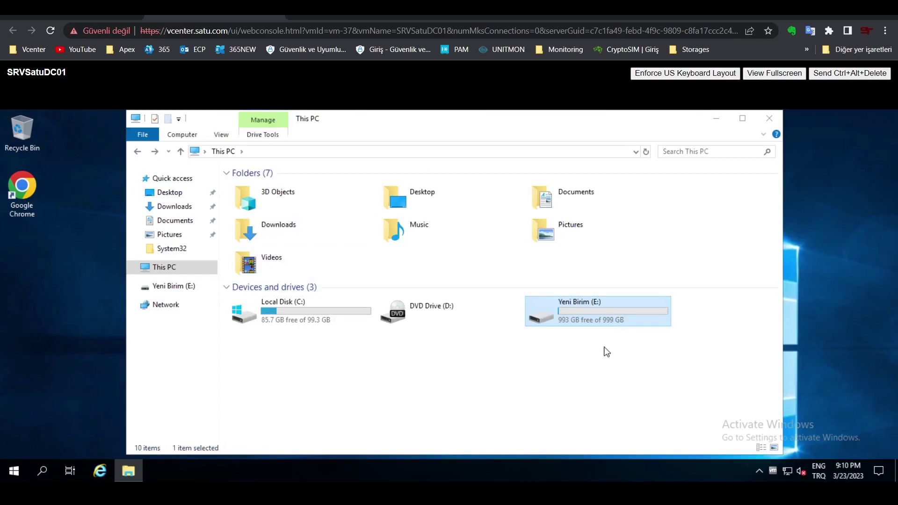
- Browse the recovered Yeni Birim (E:) drive and check the contents of the Önemli Dosya 1 folder
double_click(609, 313)
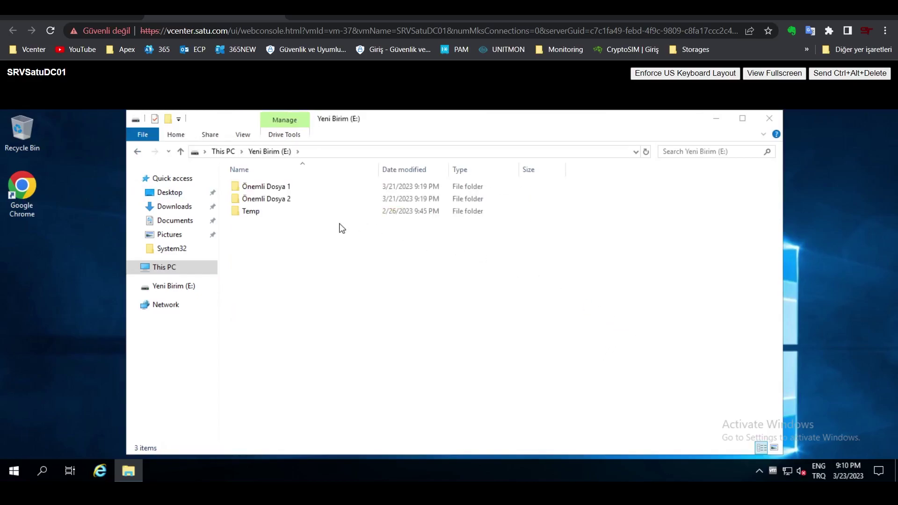
double_click(285, 194)
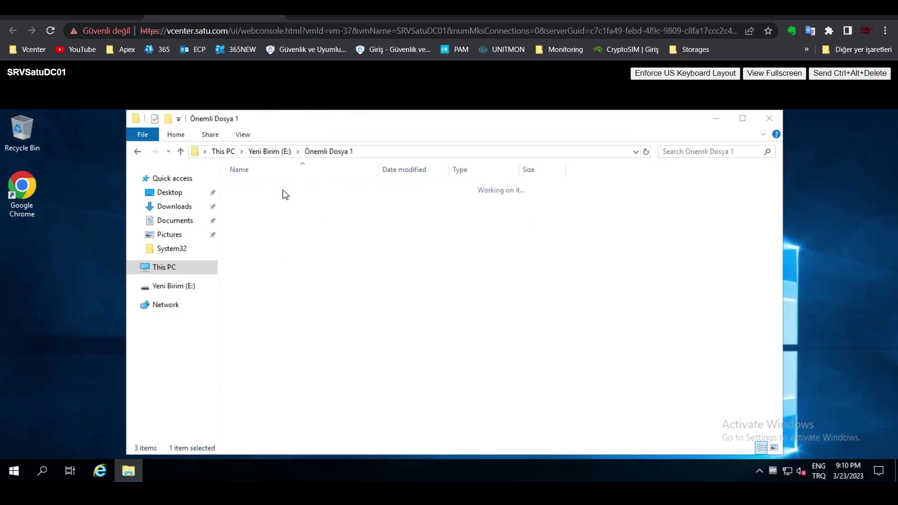
left_click(137, 152)
- Return to Veeam Backup & Replication, close the restore session window and stop publishing the SRVSatuDC01 instant disk recovery
left_click(365, 318)
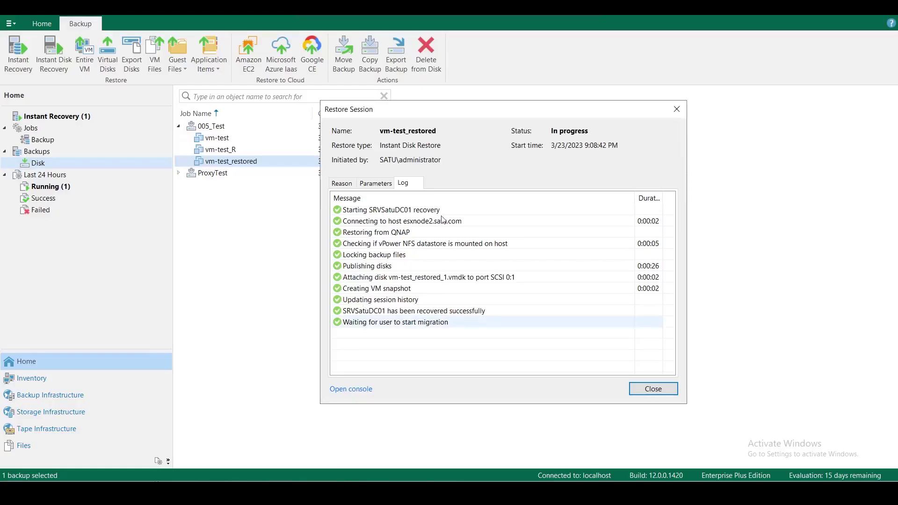
left_click(659, 390)
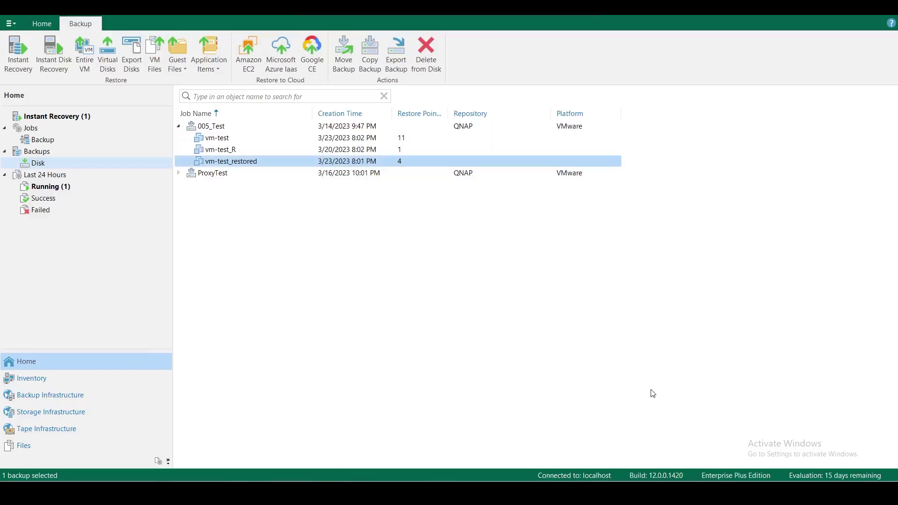
left_click(76, 118)
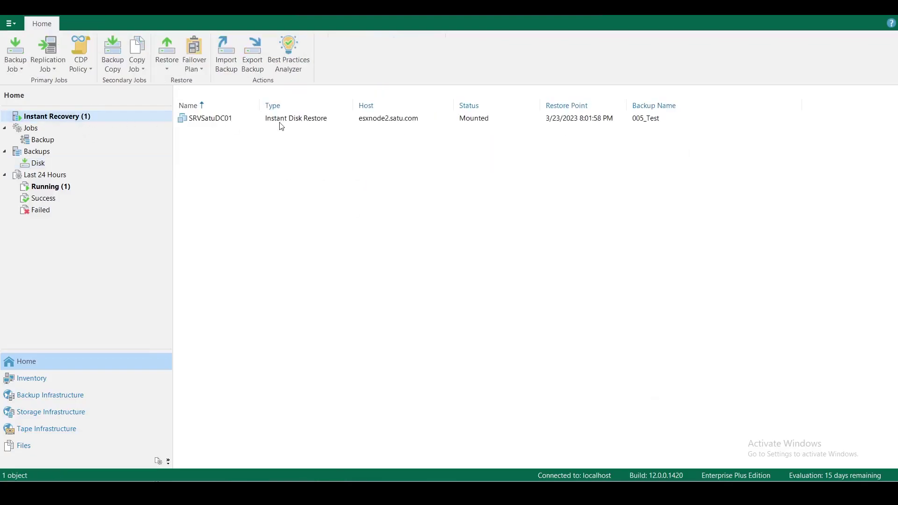
right_click(289, 122)
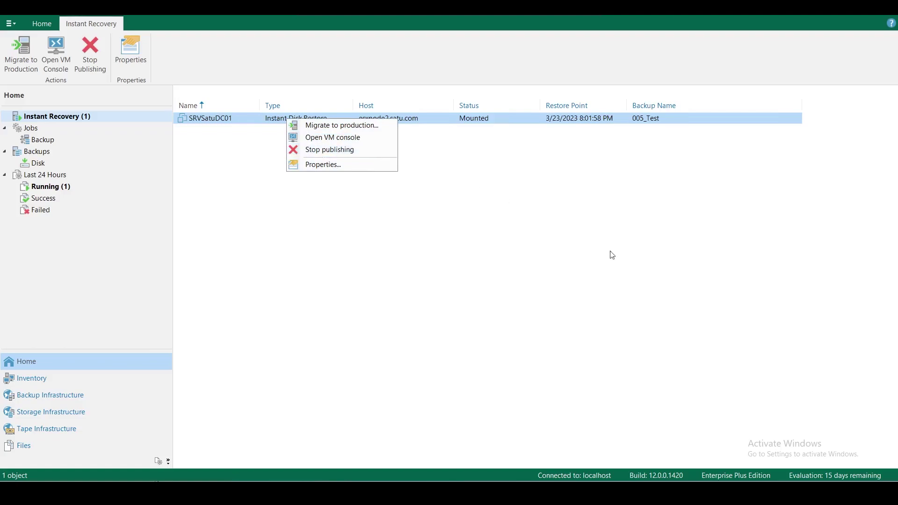
left_click(360, 156)
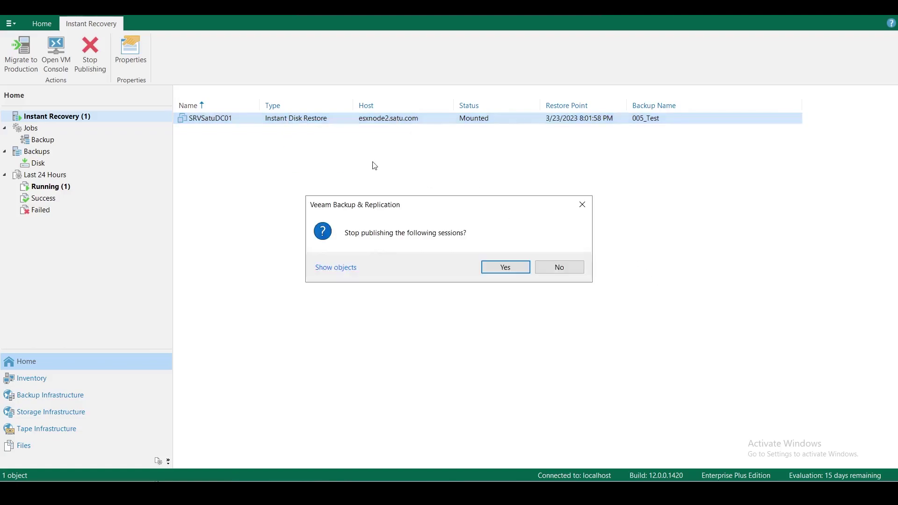
left_click(514, 268)
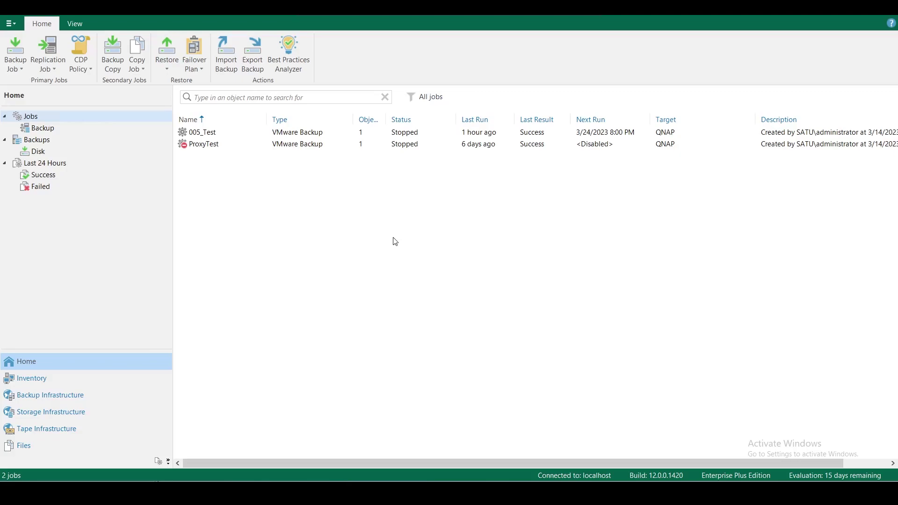
- Go back to the disk backups and view the restore options available for vm-test_restored
left_click(43, 129)
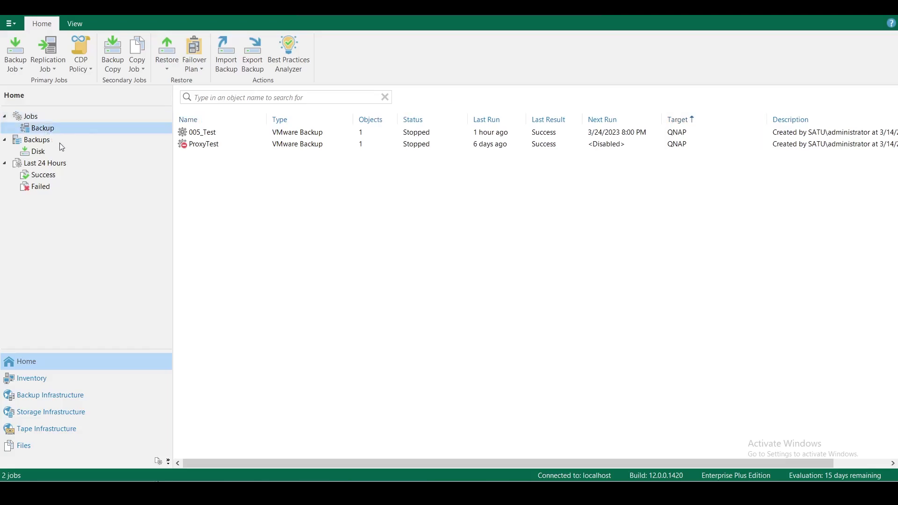
left_click(38, 153)
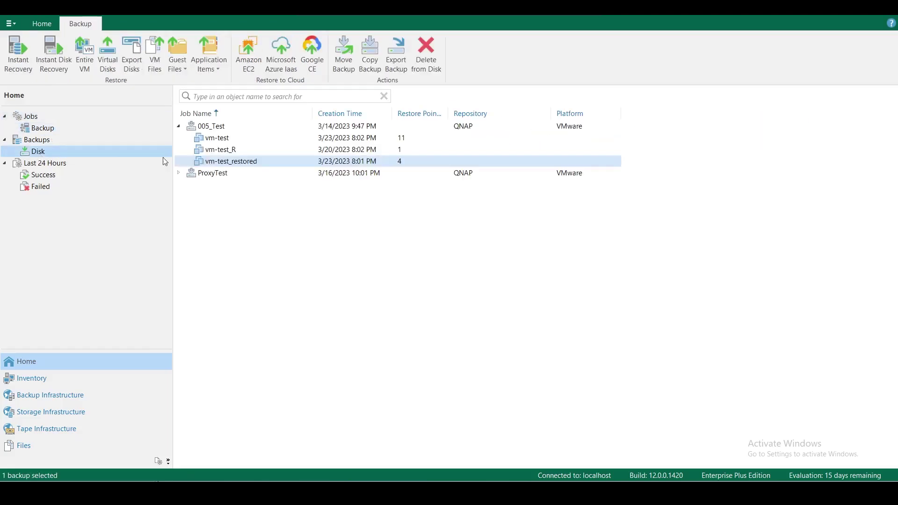
right_click(262, 162)
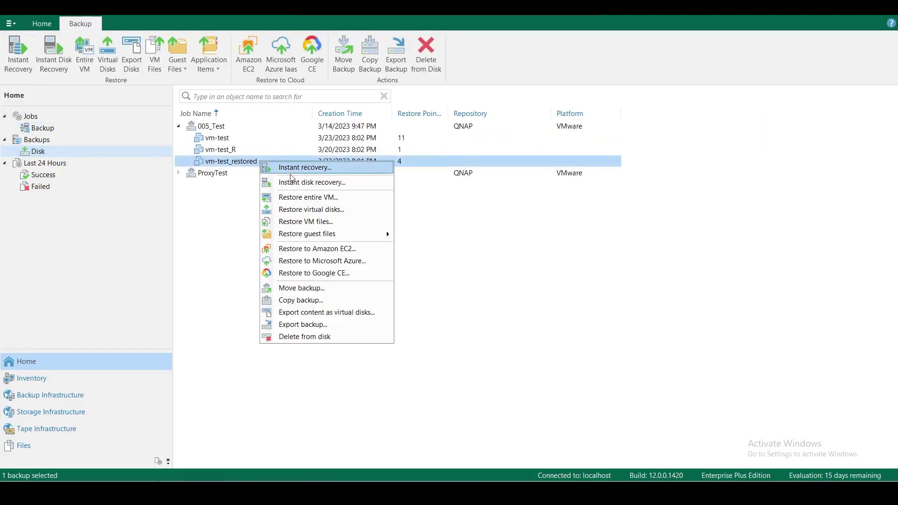
left_click(536, 256)
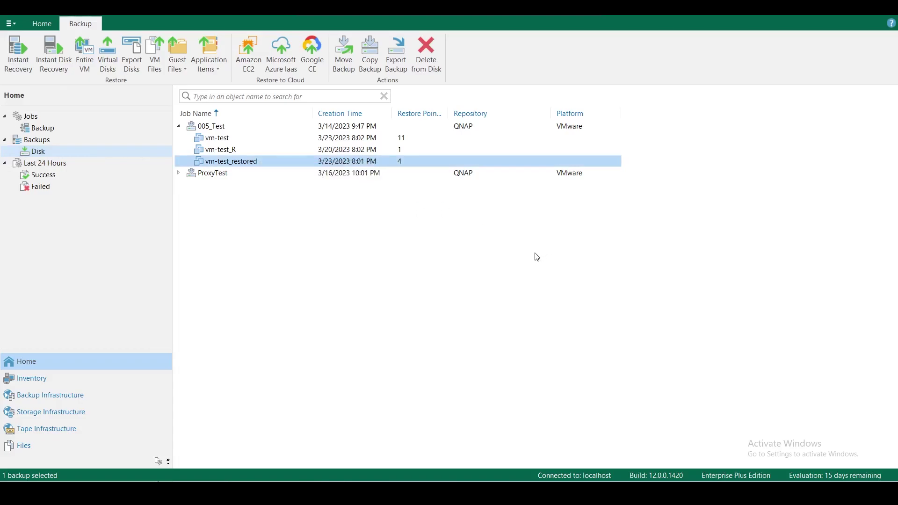